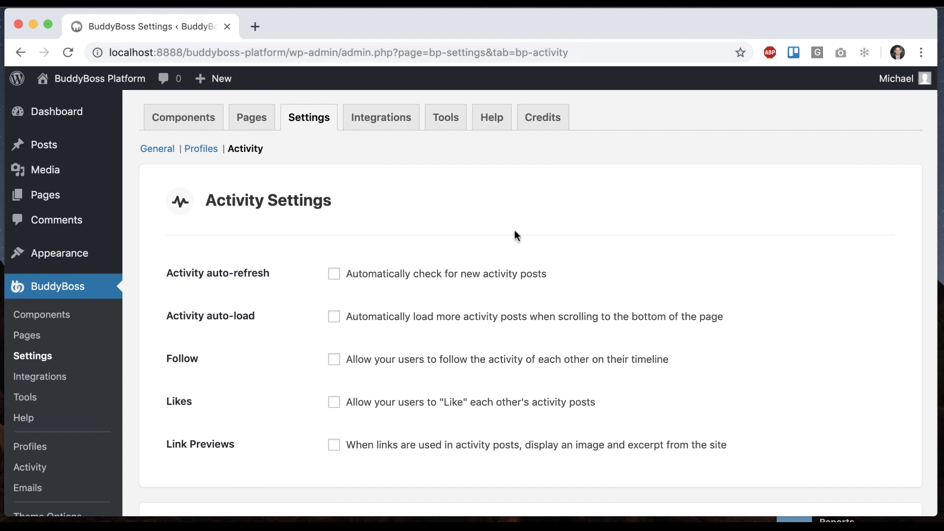
- Import the sample Members and Activity posts from BuddyBoss Default Data
left_click(41, 316)
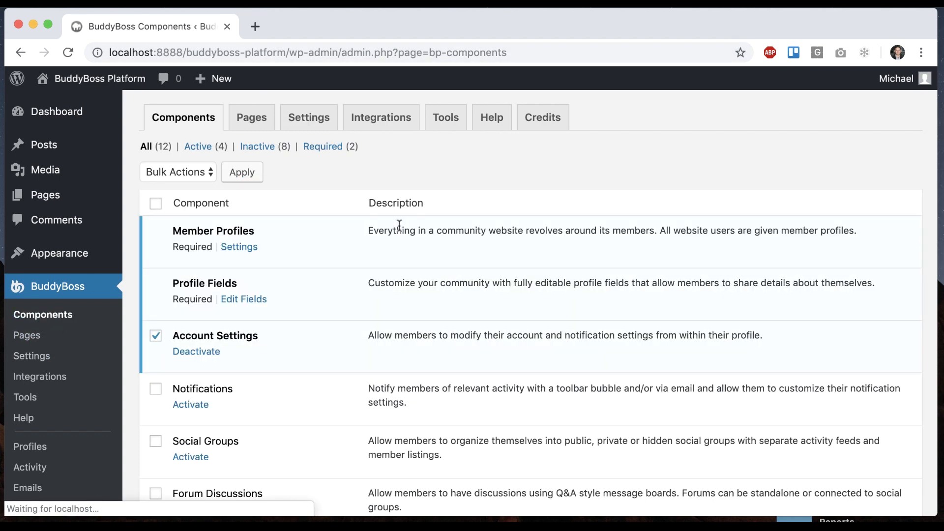
scroll(398, 226, "down", 5)
left_click_drag(180, 312, 242, 310)
left_click(255, 327)
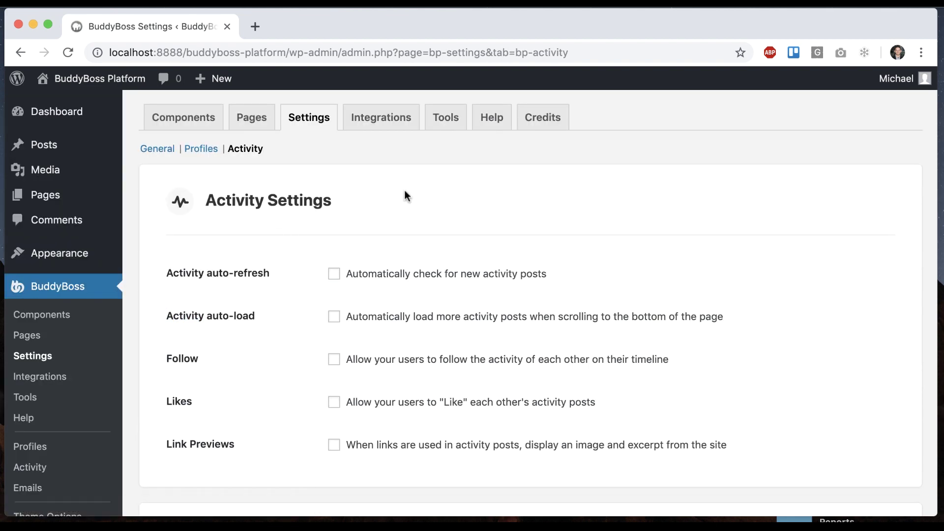
scroll(430, 211, "down", 4)
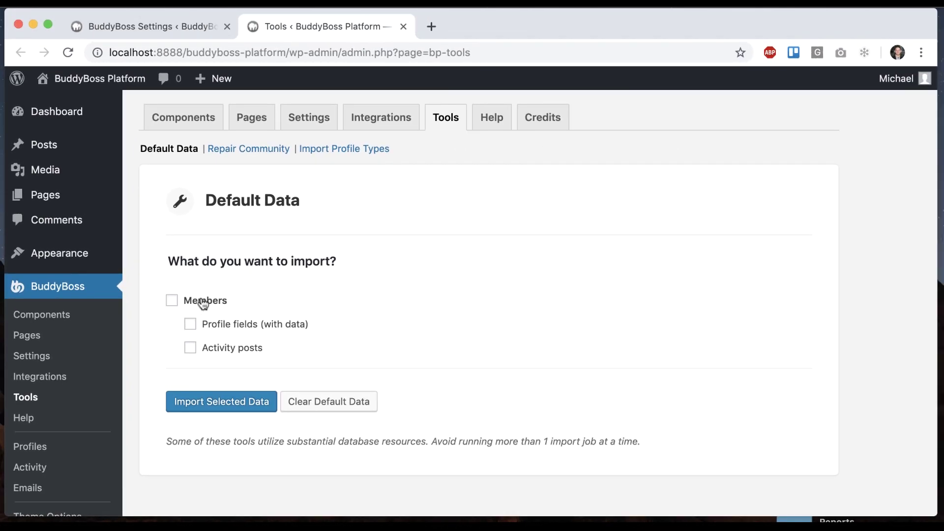
left_click(229, 355)
left_click(231, 404)
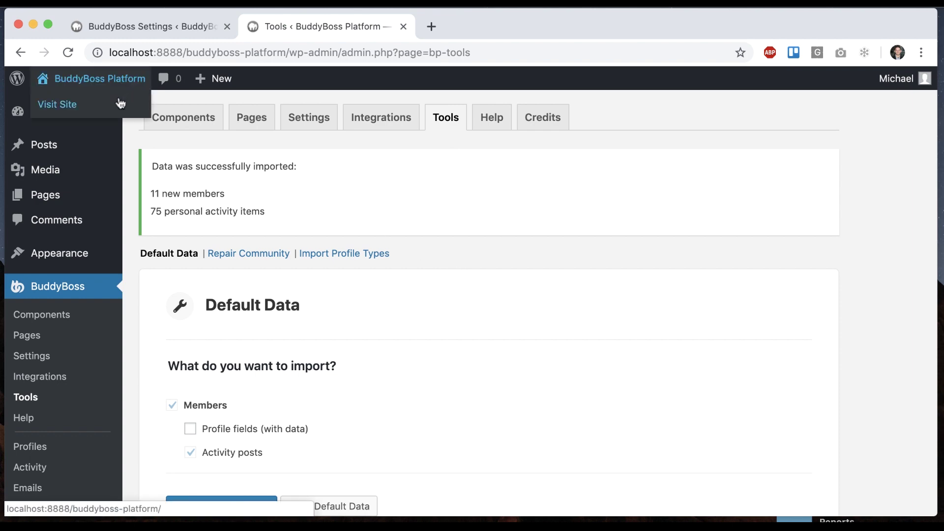
- Browse the imported posts on the site's front-end News Feed
left_click(118, 100)
left_click(440, 120)
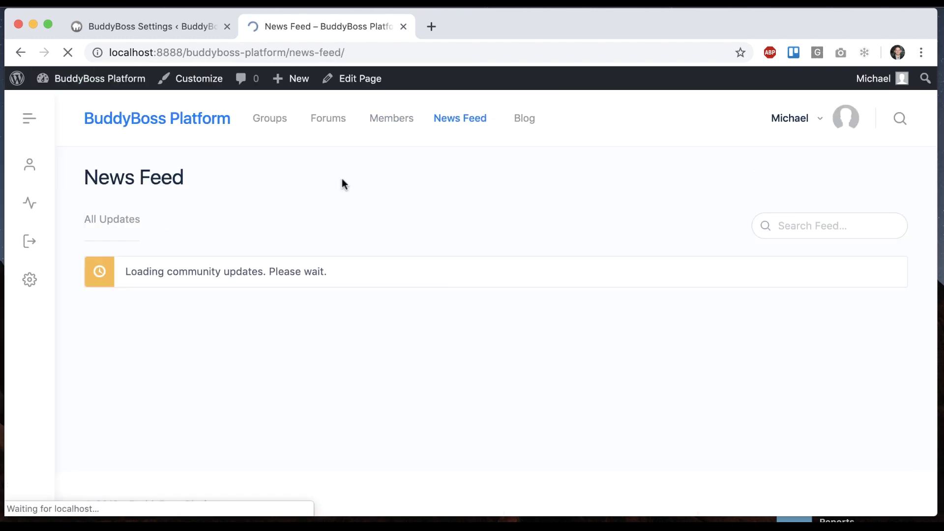
scroll(449, 238, "down", 15)
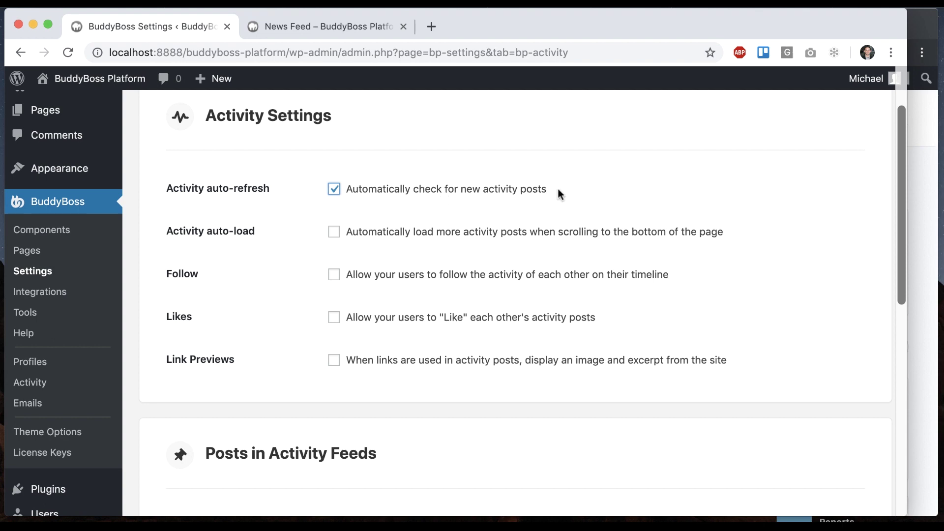
scroll(287, 343, "down", 15)
- Save the auto-refresh setting and reload the News Feed from the top
left_click(178, 428)
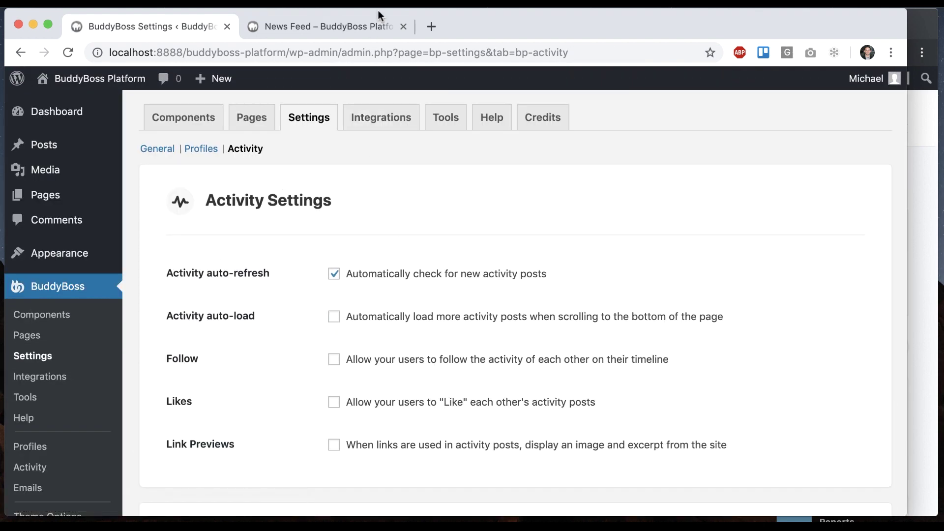
left_click(378, 11)
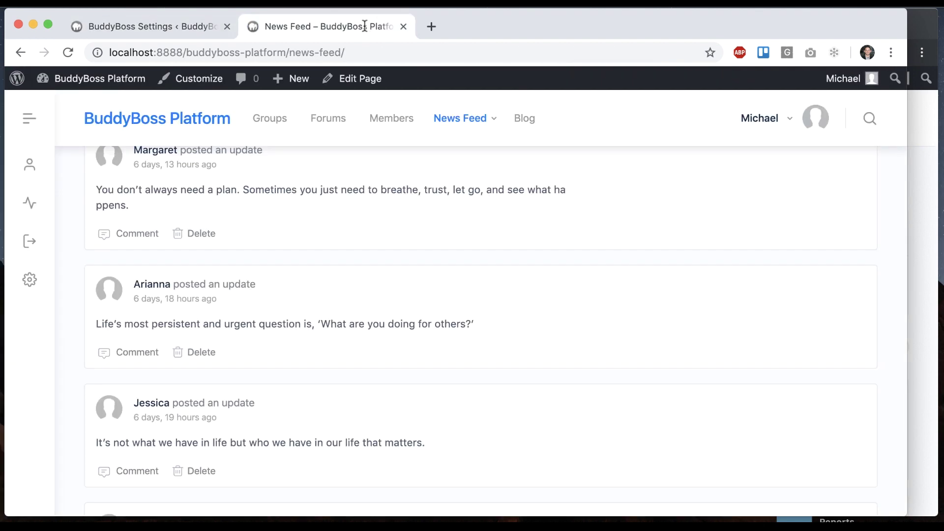
scroll(413, 181, "up", 5)
left_click(452, 128)
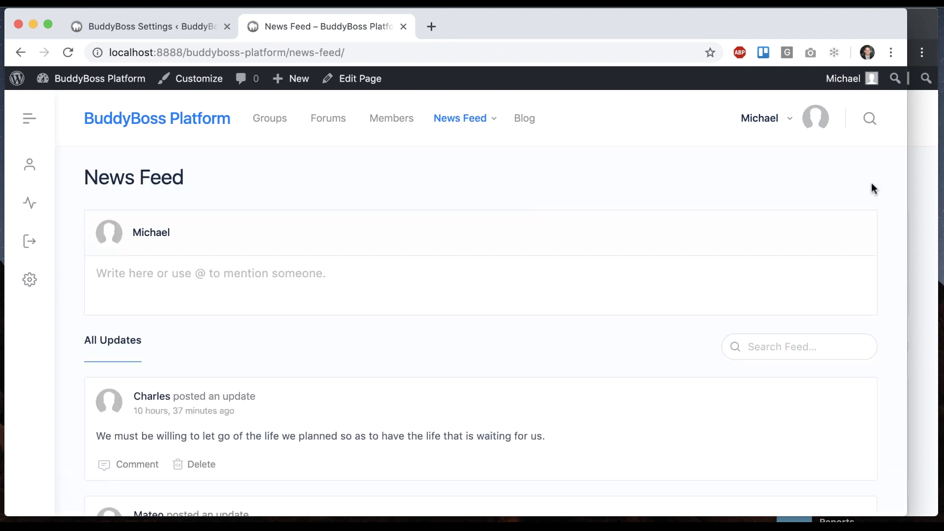
- Post a 'Hey' update as the second member in the private window
left_click(923, 231)
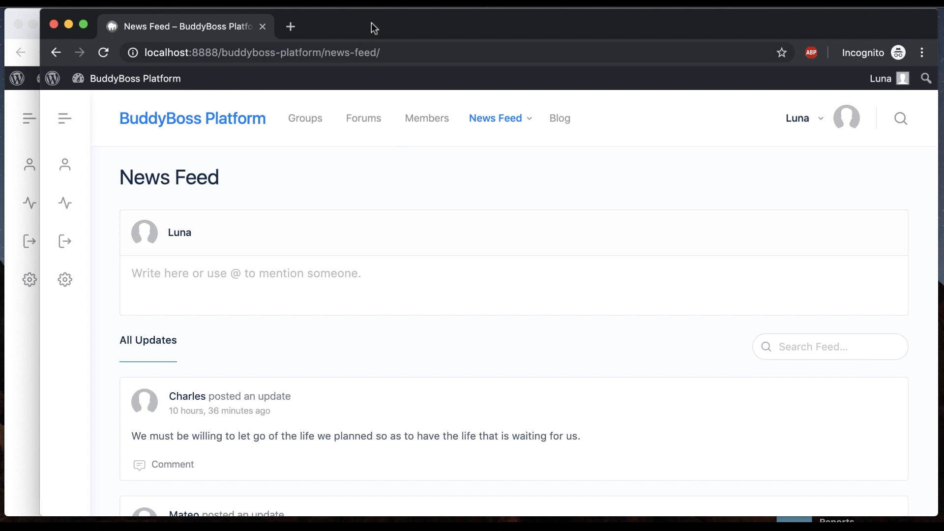
left_click(265, 287)
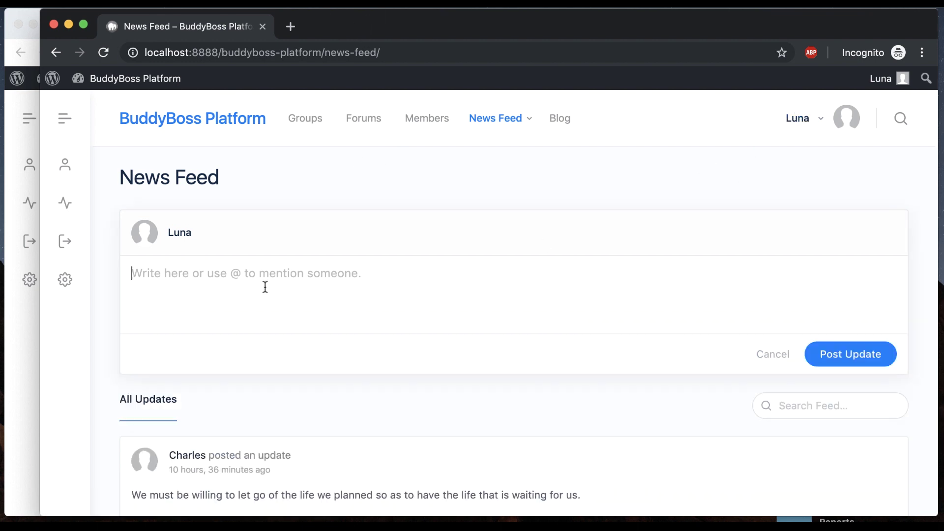
type("Hey")
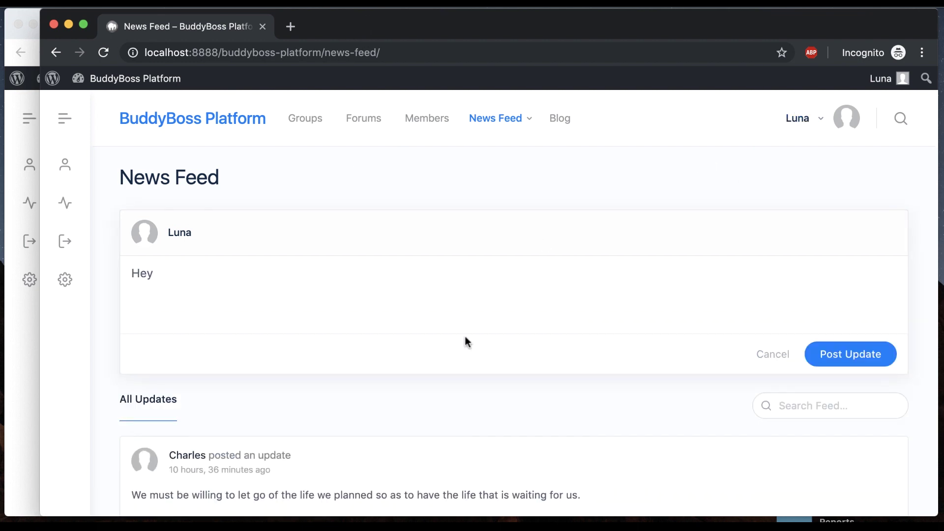
left_click(829, 355)
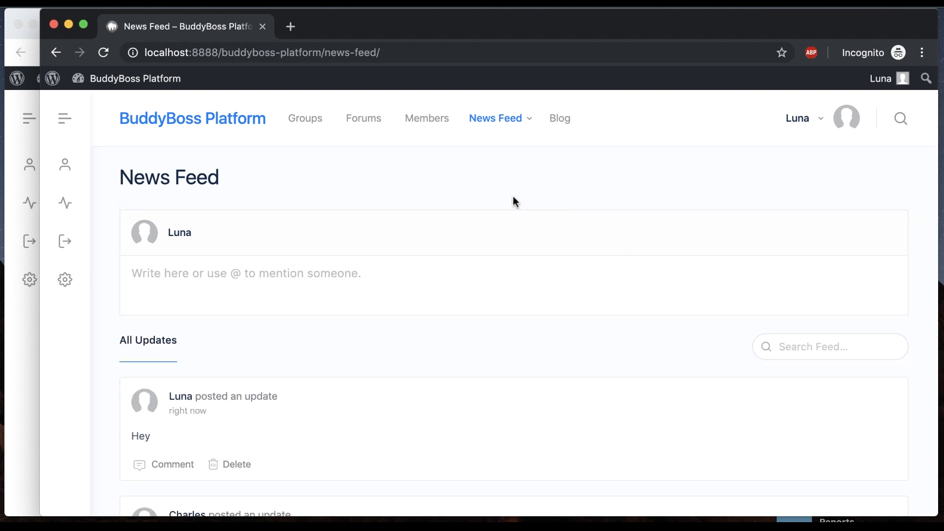
left_click(28, 364)
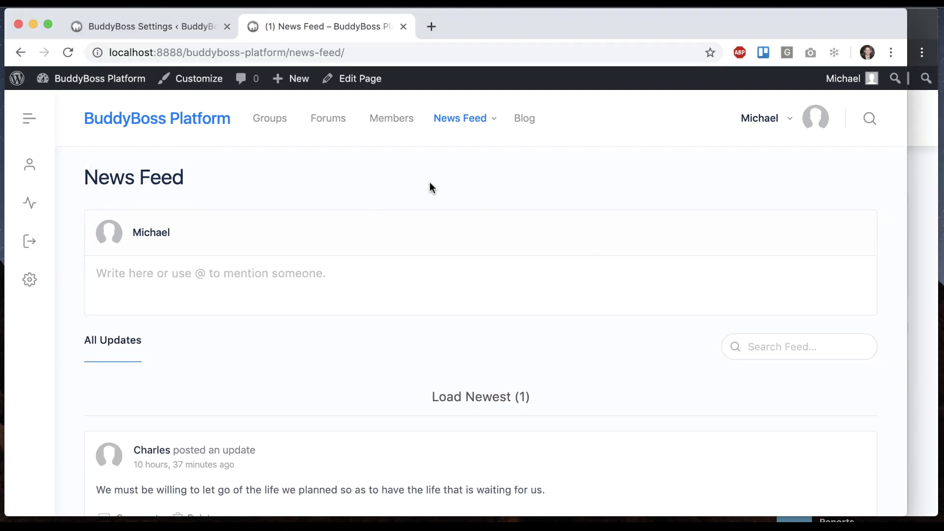
- Load the one newest 'Hey' update into the feed, then go back to Activity Settings
left_click(460, 402)
scroll(466, 328, "down", 4)
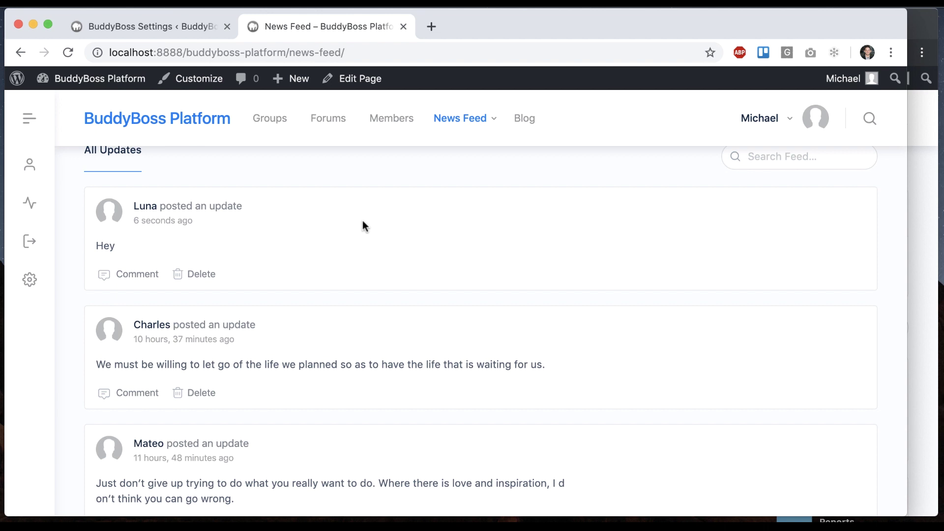
key("ctrl+shift+Tab")
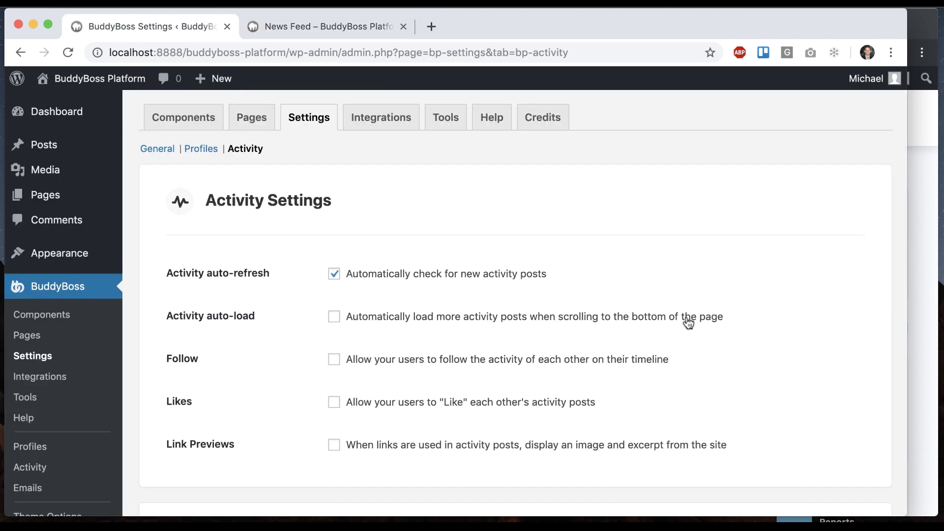
- Load a further batch of older posts at the bottom of the News Feed
left_click(324, 25)
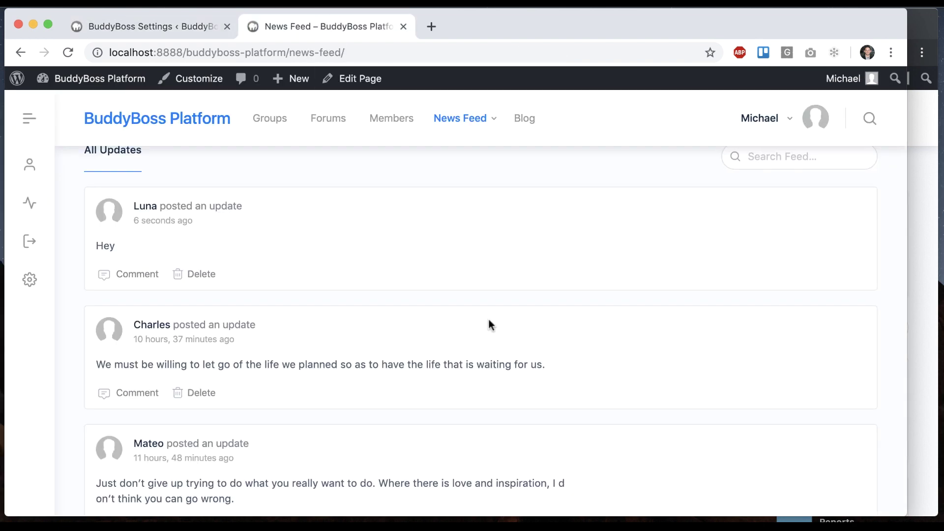
scroll(489, 323, "down", 20)
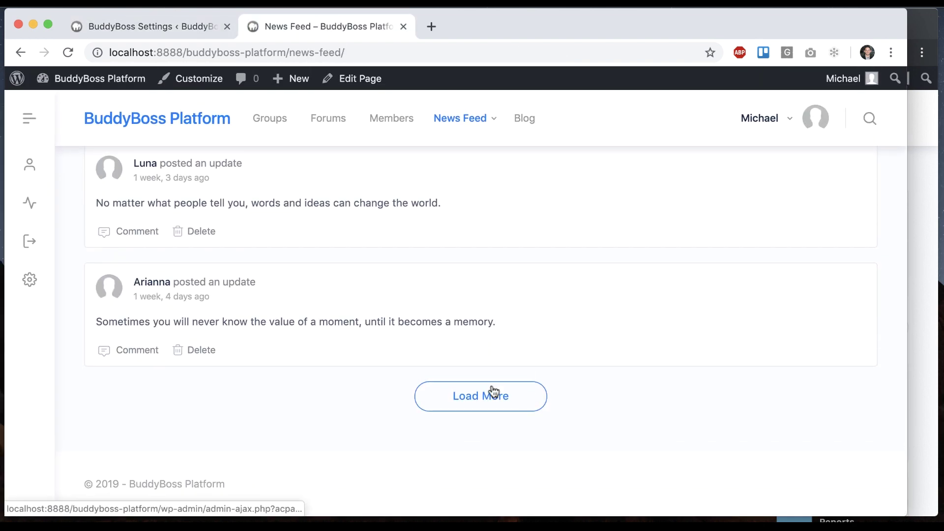
left_click(493, 392)
scroll(596, 300, "down", 10)
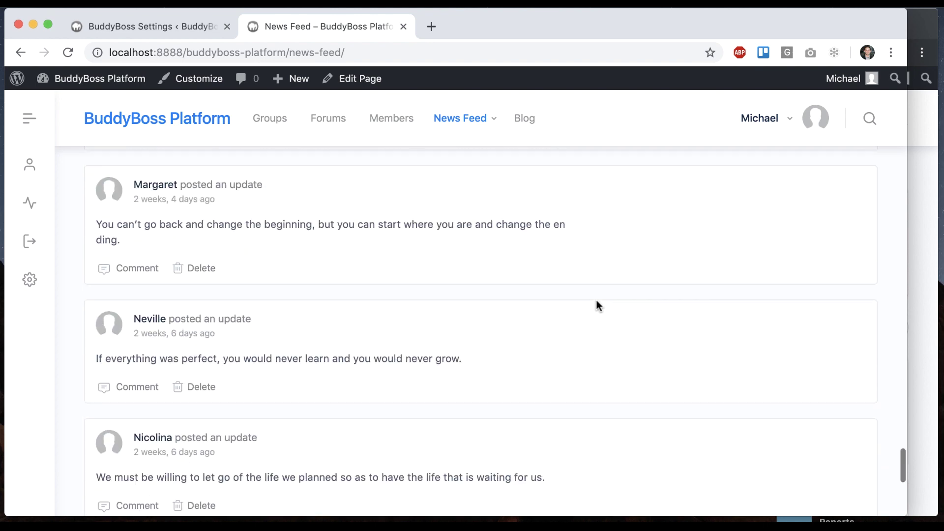
scroll(596, 300, "down", 10)
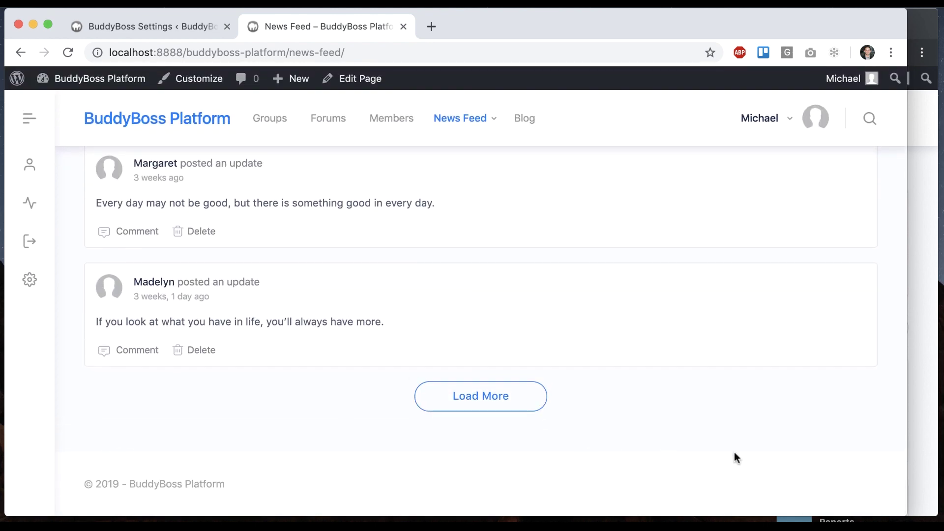
- Save the activity settings and reload the News Feed
left_click(162, 24)
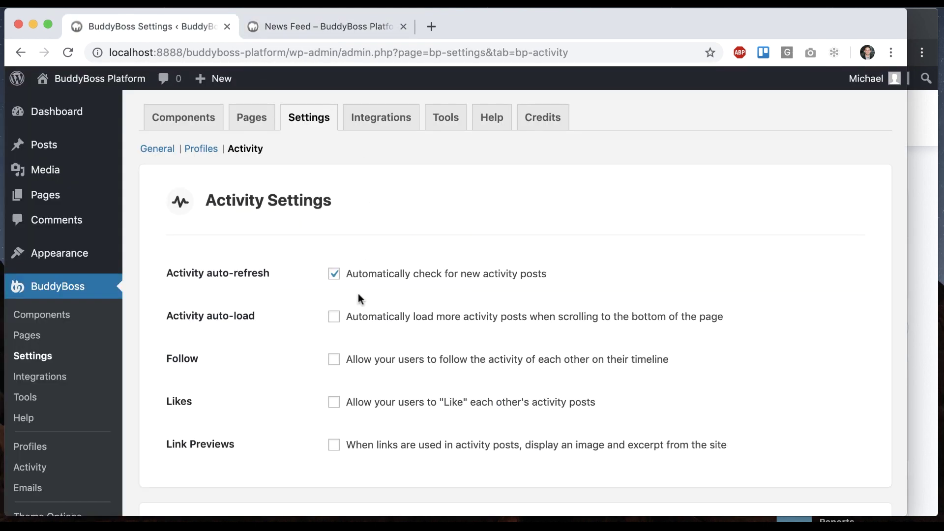
scroll(295, 339, "down", 15)
left_click(199, 441)
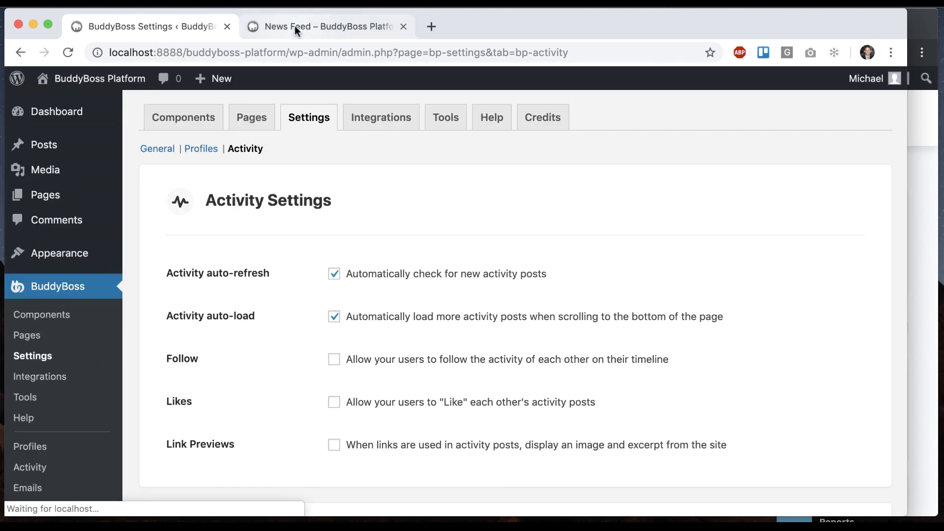
left_click(295, 25)
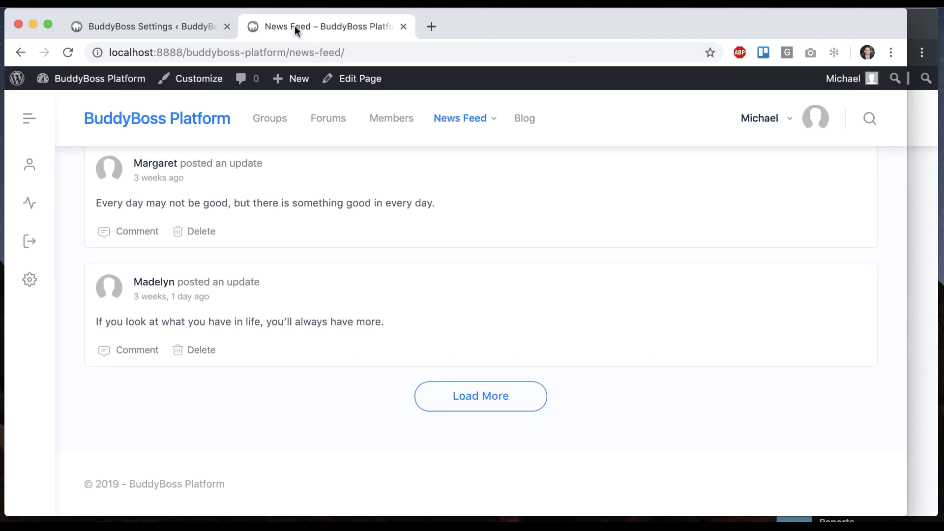
key("super+r")
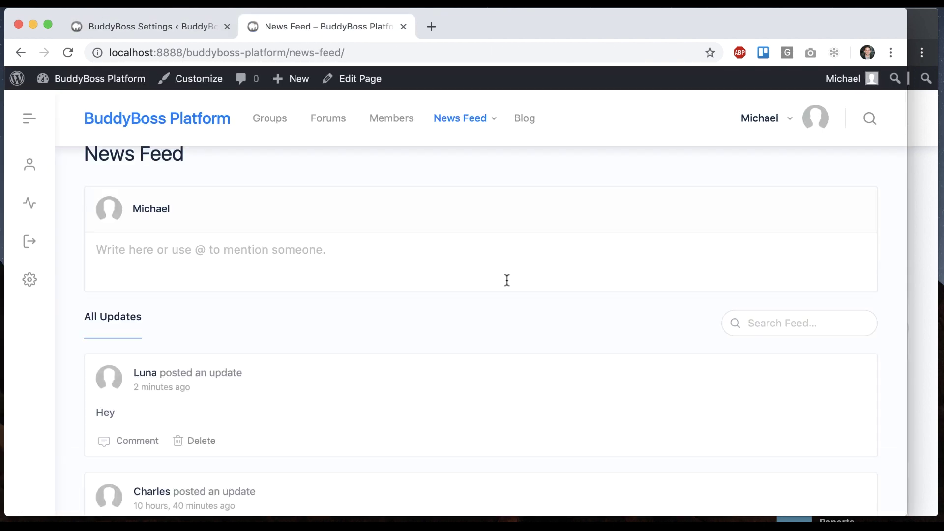
- Scroll to the feed's bottom so older updates auto-load, then return to Activity Settings
scroll(507, 281, "down", 15)
scroll(507, 280, "down", 20)
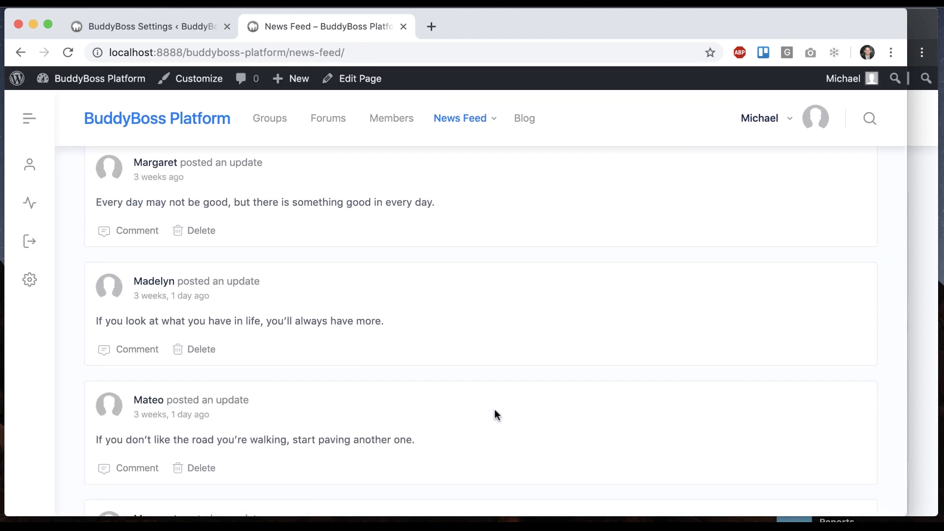
scroll(494, 408, "down", 10)
key("ctrl+shift+Tab")
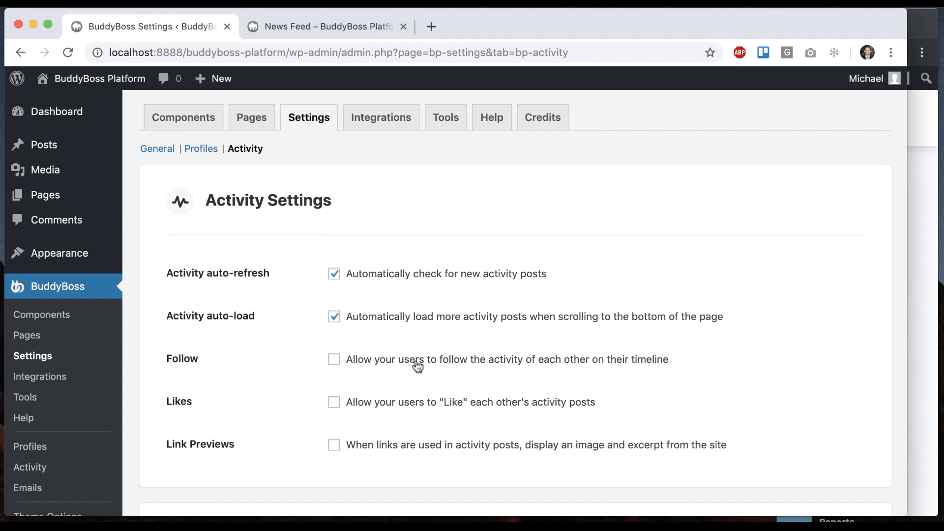
- Enable Follow in the Activity Settings and save
left_click(334, 360)
scroll(285, 379, "down", 10)
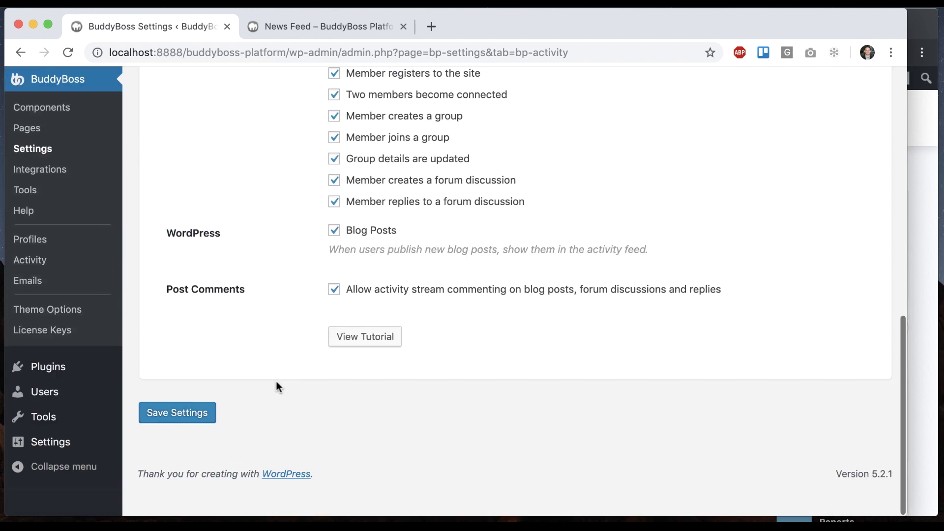
left_click(186, 443)
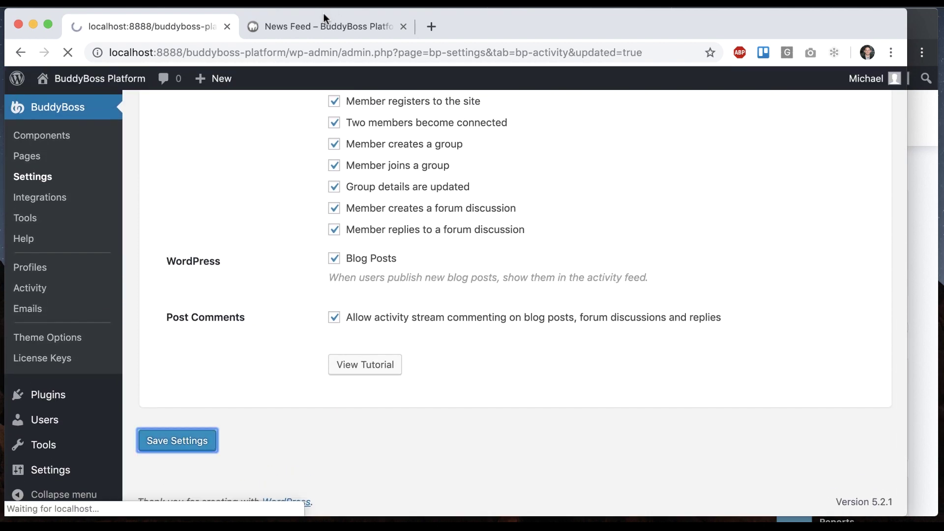
- Follow Luna from the Members directory and open her profile, now showing 1 follower
left_click(319, 22)
left_click(396, 118)
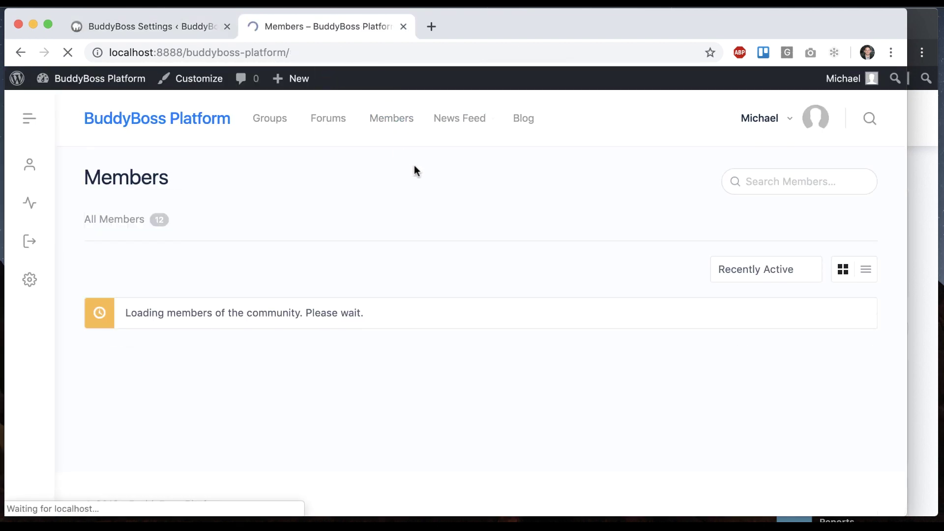
scroll(414, 171, "down", 2)
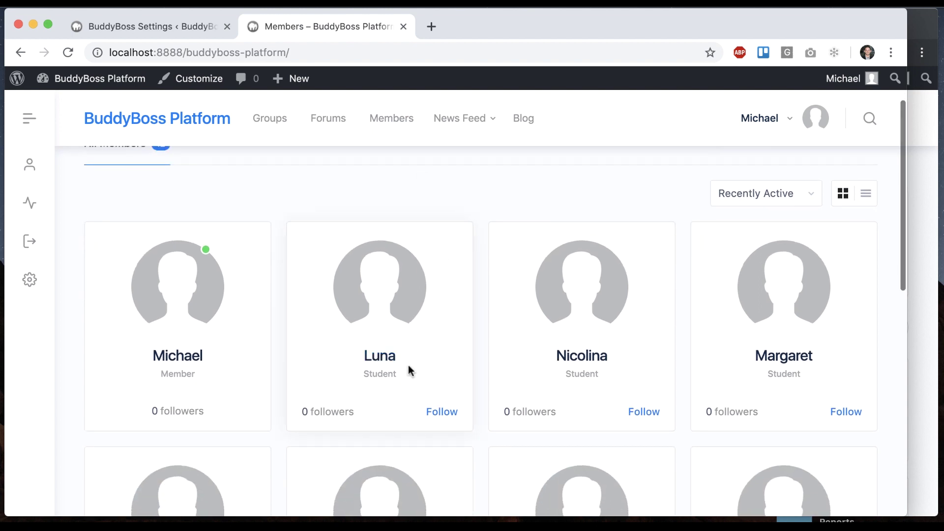
scroll(536, 402, "down", 1)
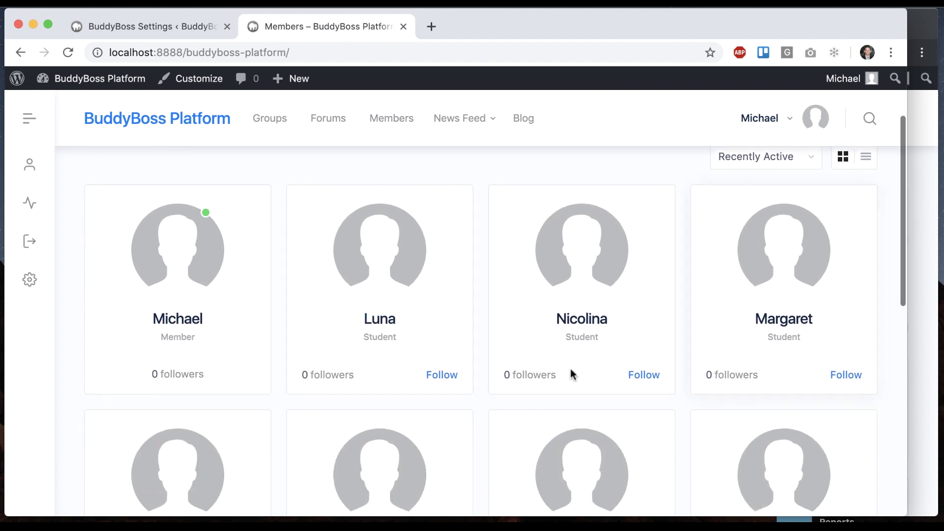
left_click(438, 375)
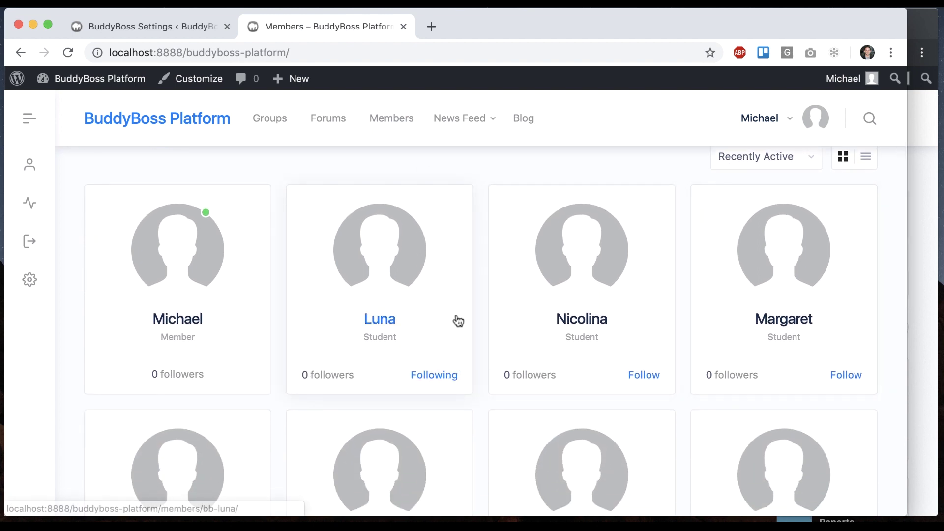
left_click(390, 262)
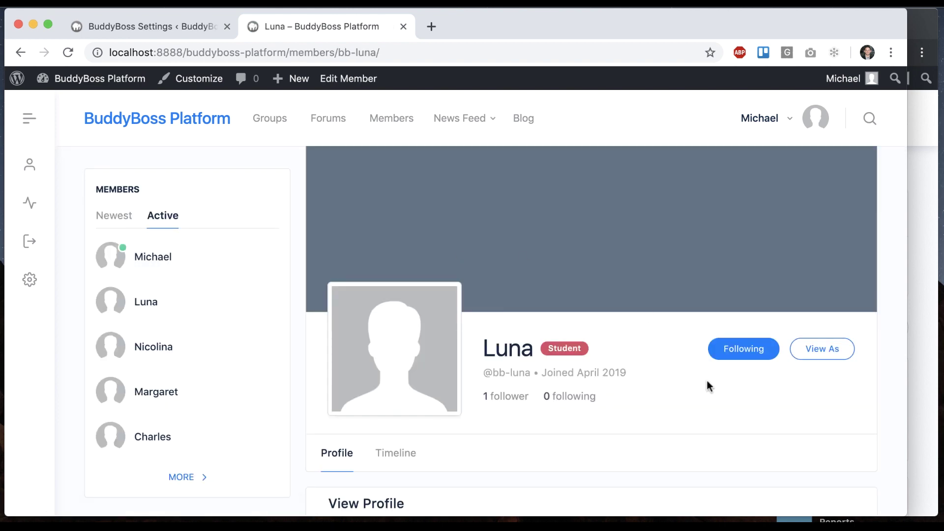
left_click(924, 226)
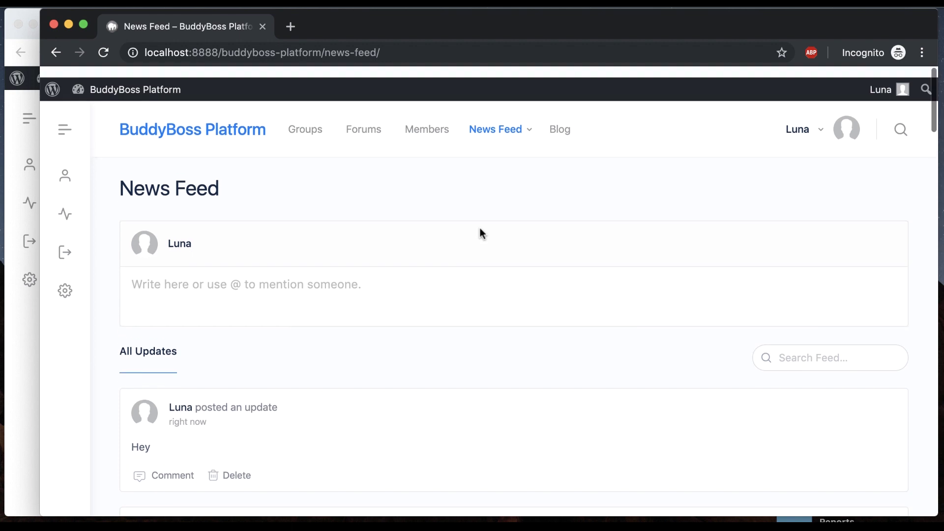
left_click(365, 274)
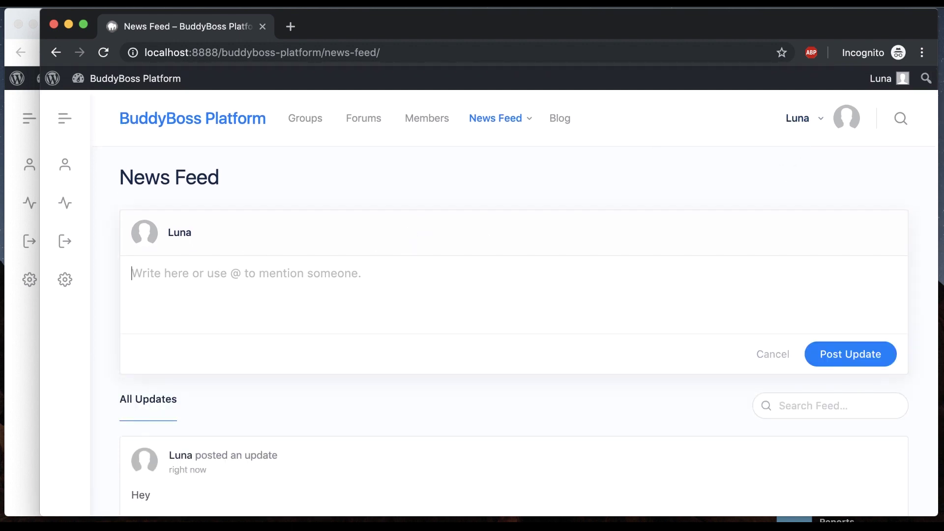
type("here is an update")
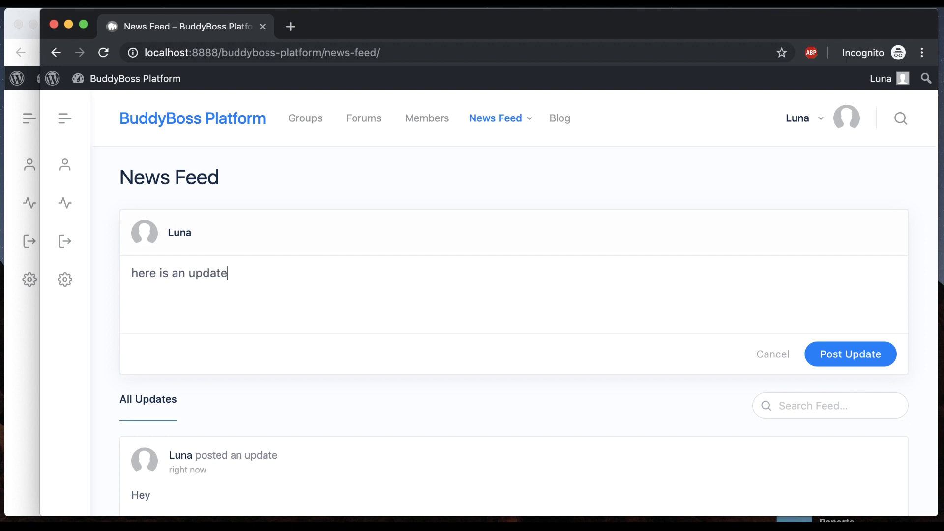
left_click(860, 359)
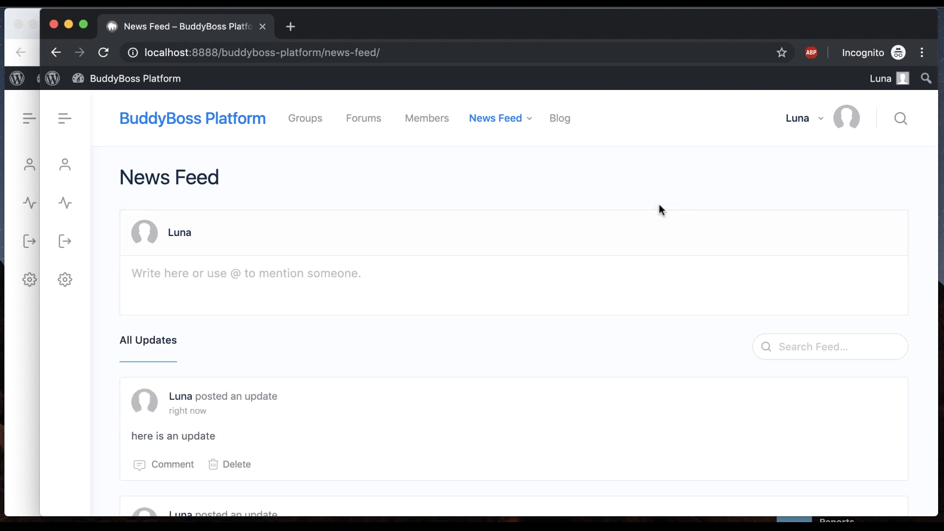
- Open Michael's Timeline and scroll through Luna's posts down to the oldest ones
left_click(15, 333)
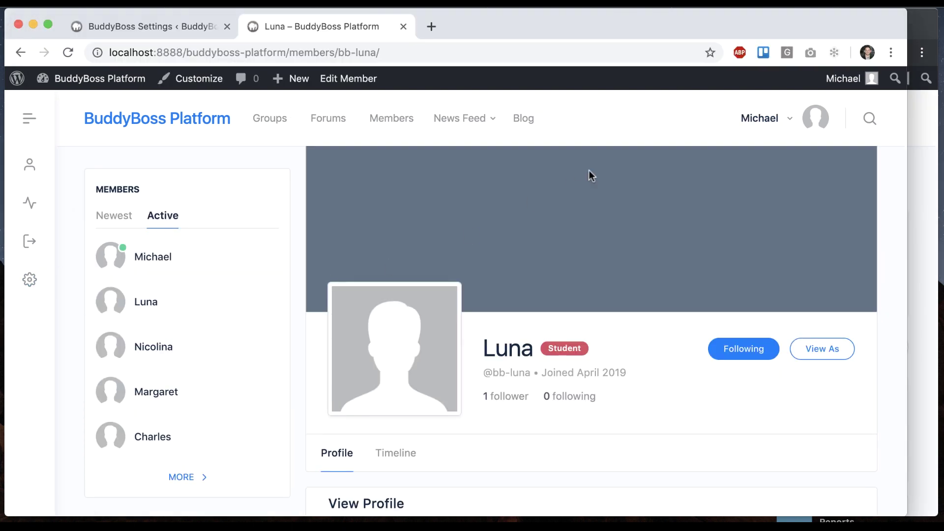
mouse_move(775, 135)
mouse_move(756, 220)
left_click(748, 243)
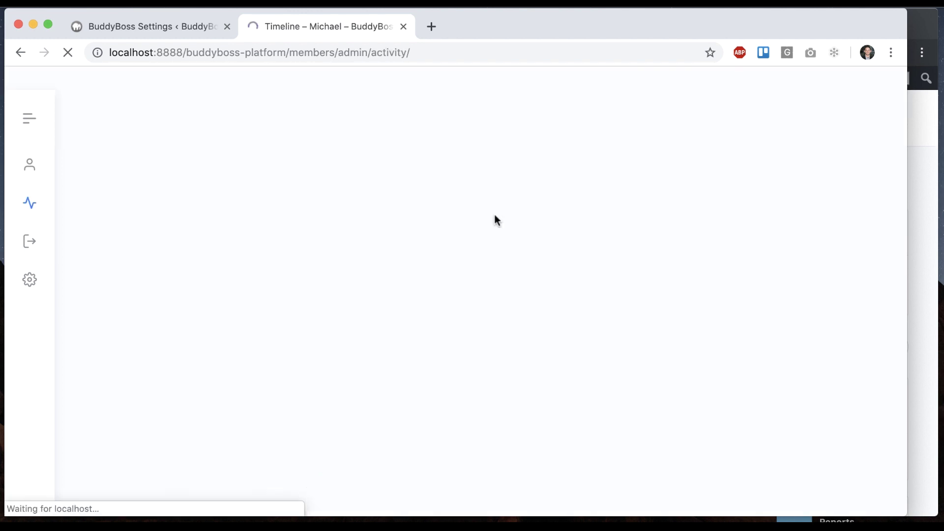
scroll(495, 215, "down", 4)
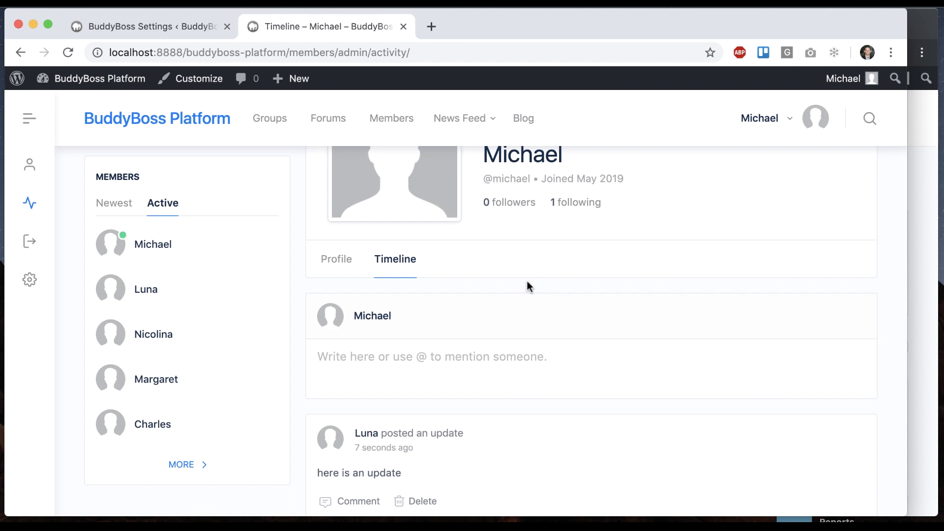
scroll(527, 281, "down", 4)
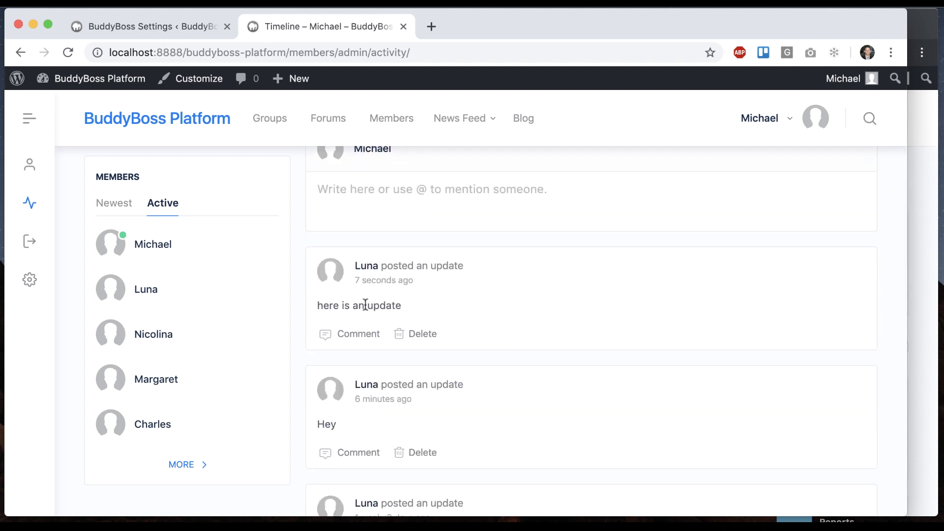
scroll(526, 299, "down", 1)
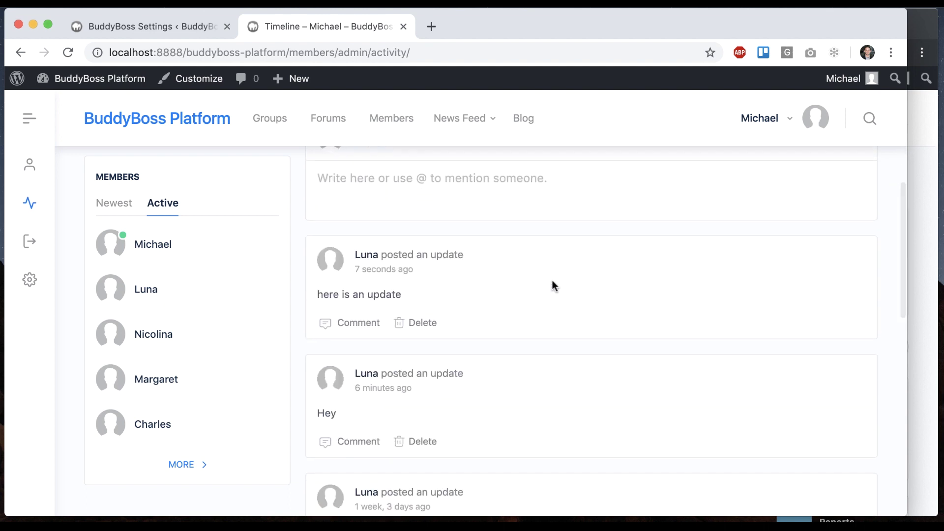
scroll(555, 286, "down", 10)
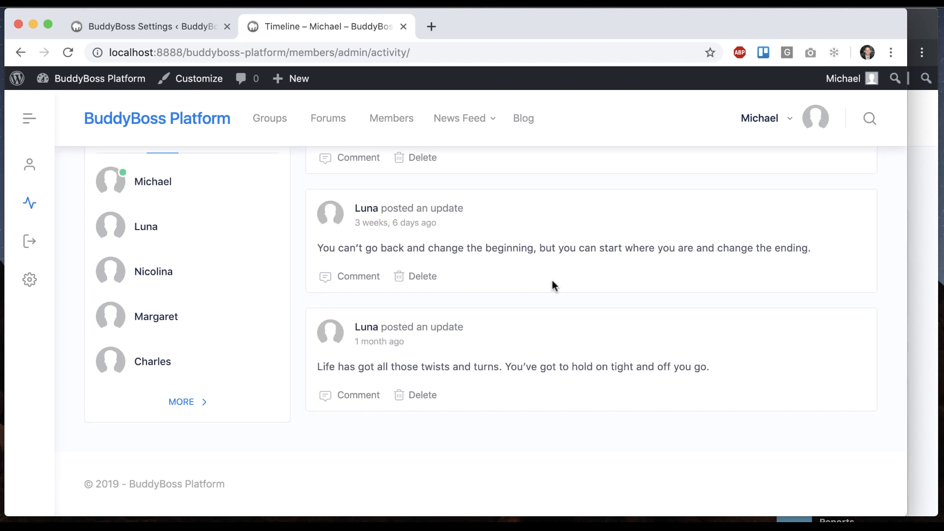
- Enable activity Likes in the Activity Settings and save
key("ctrl+shift+Tab")
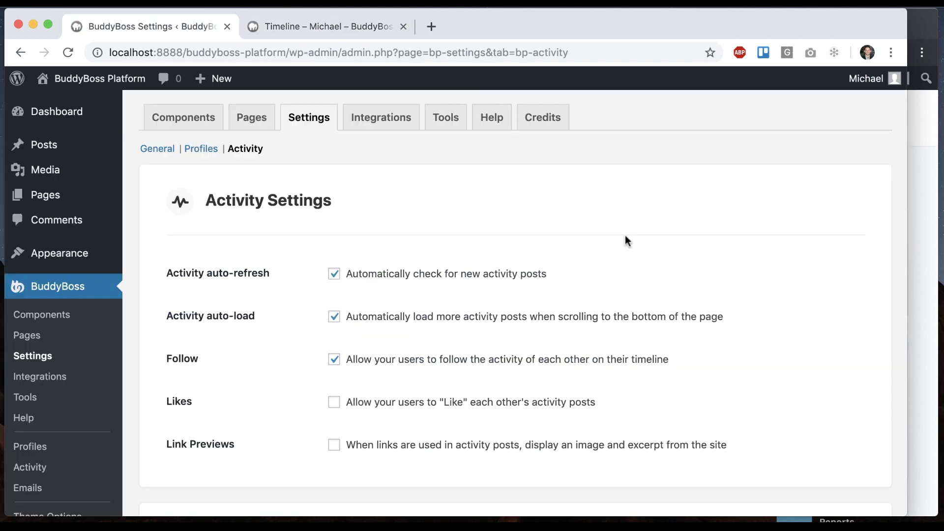
left_click(359, 404)
scroll(536, 398, "down", 15)
left_click(177, 437)
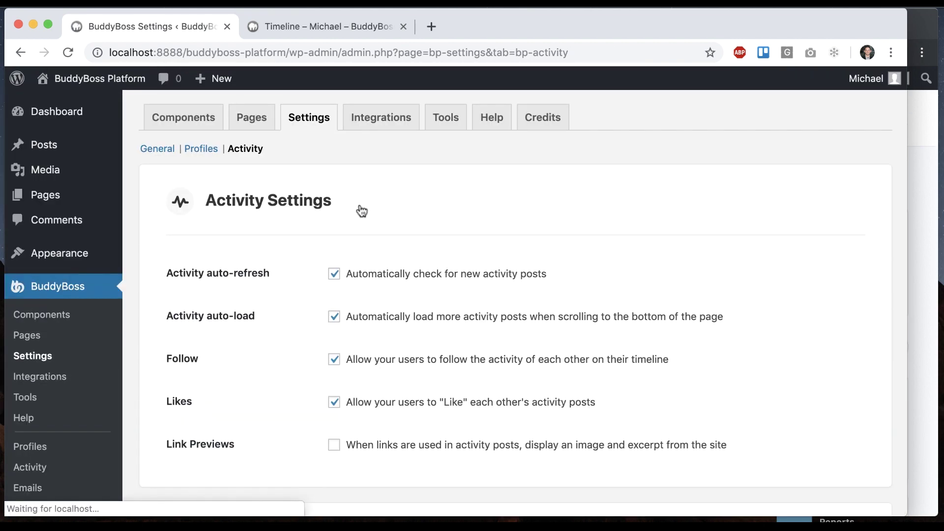
- Reload Michael's timeline, then like and unlike Luna's 'here is an update' post
left_click(344, 27)
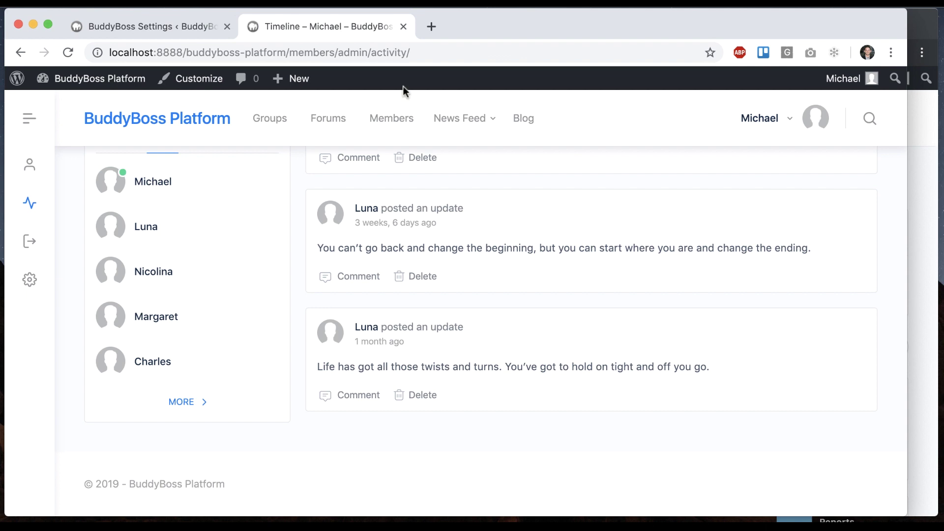
key("super+r")
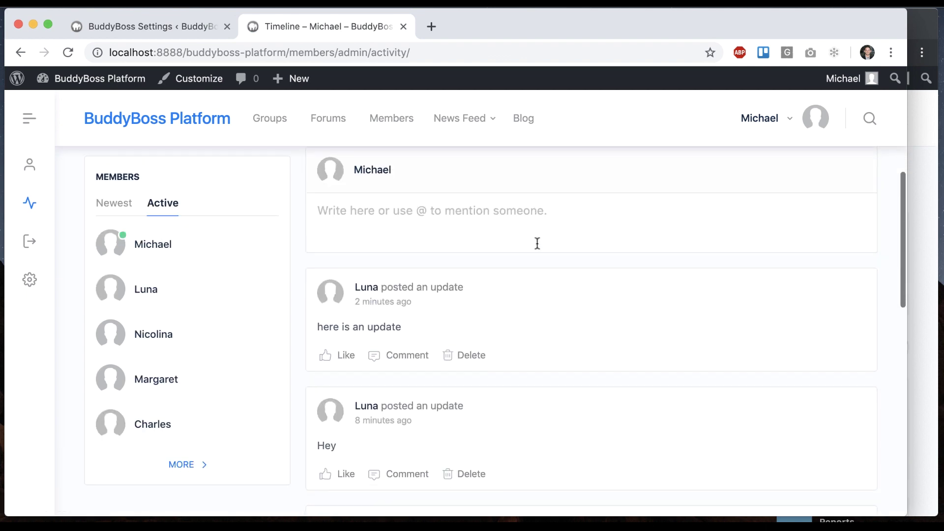
scroll(538, 244, "down", 1)
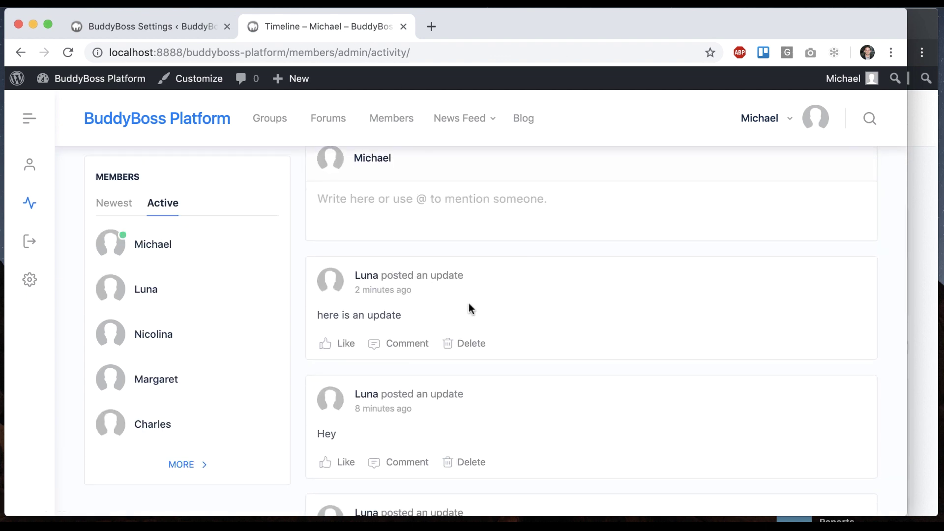
scroll(468, 303, "down", 1)
left_click(332, 328)
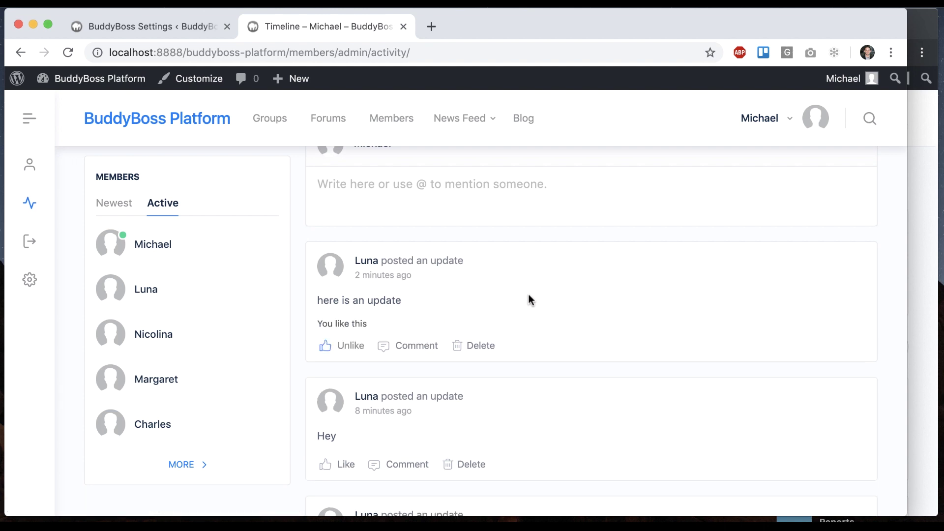
left_click(345, 345)
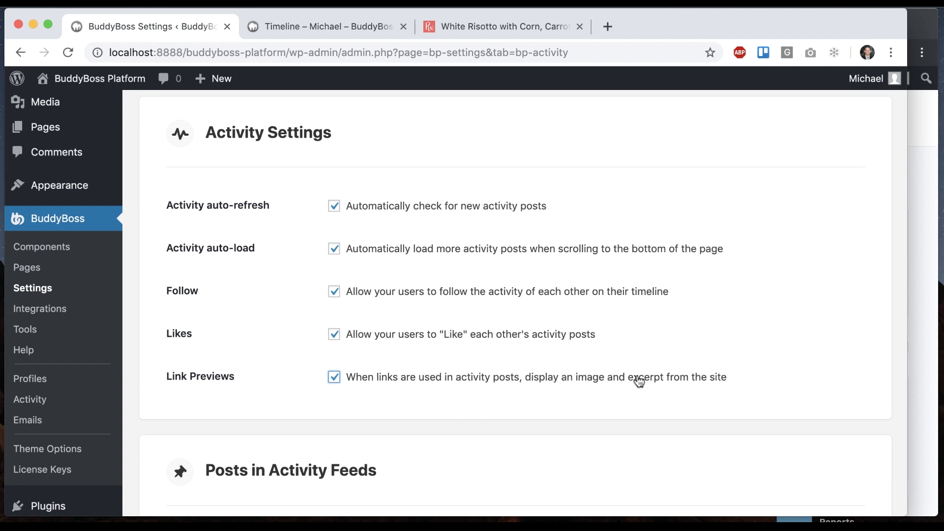
- Save settings with Link Previews on and select the White Risotto recipe page's URL
scroll(686, 376, "down", 15)
left_click(175, 441)
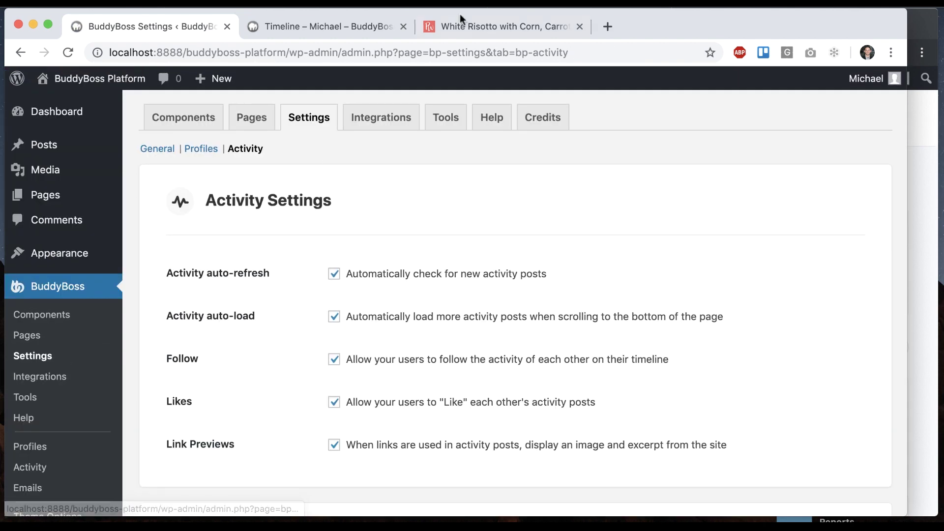
left_click(476, 24)
left_click(520, 52)
key("super+c")
scroll(328, 268, "down", 20)
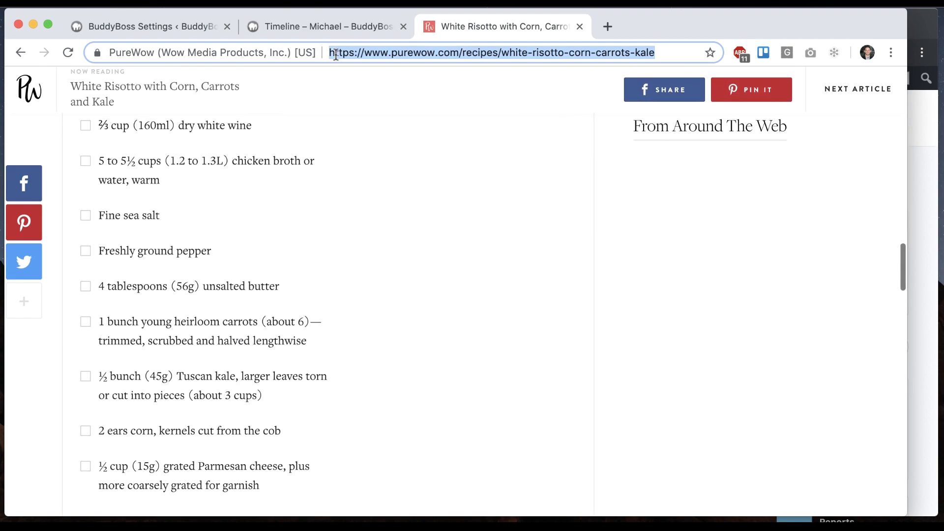
- On Michael's timeline, publish 'here is a cool recipe' with the pasted White Risotto link preview
left_click(326, 27)
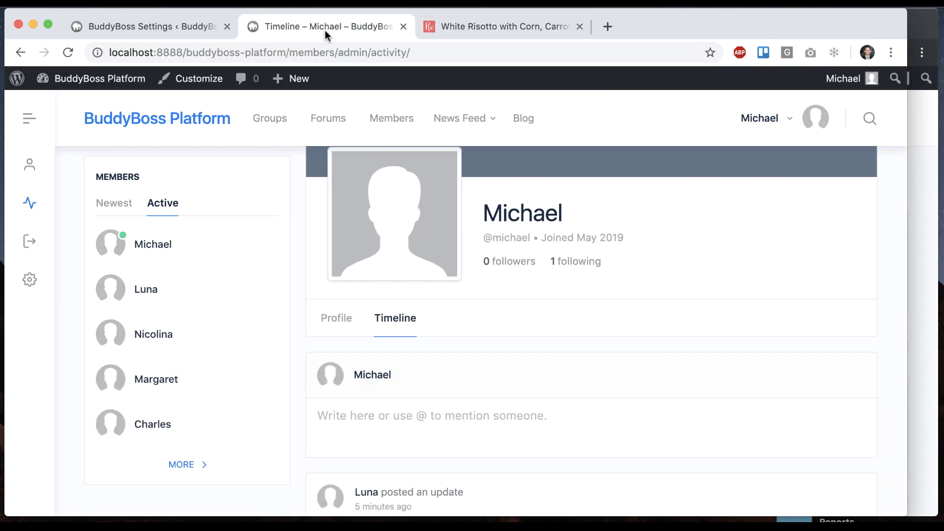
scroll(444, 345, "down", 3)
left_click(411, 354)
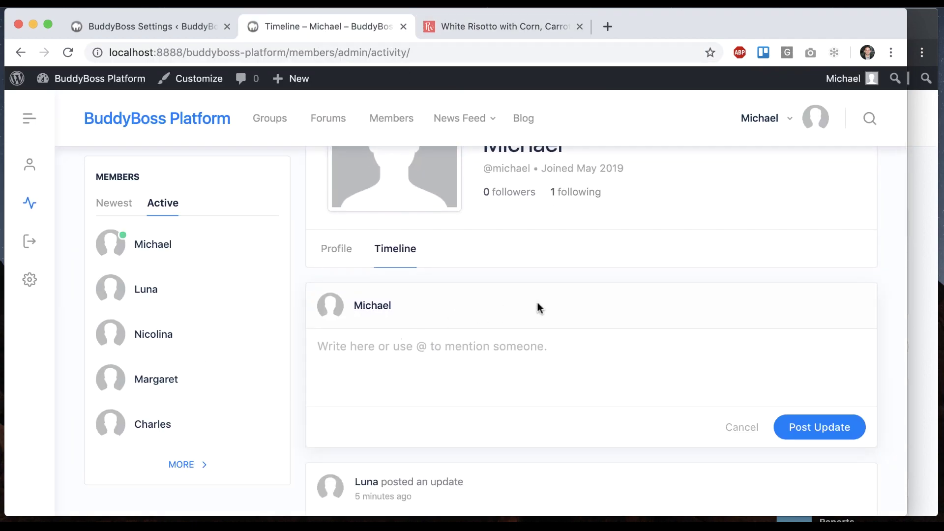
type("here is a coo")
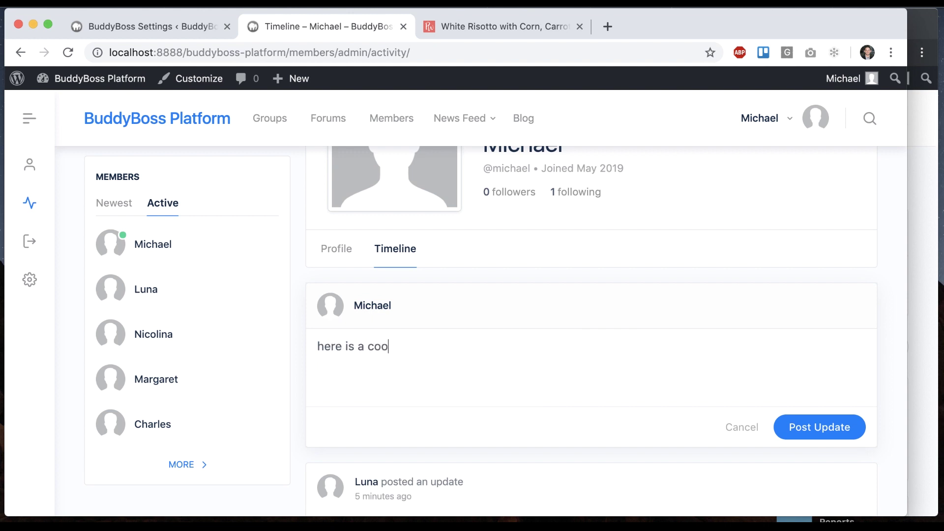
type("l recipe")
key("super+v")
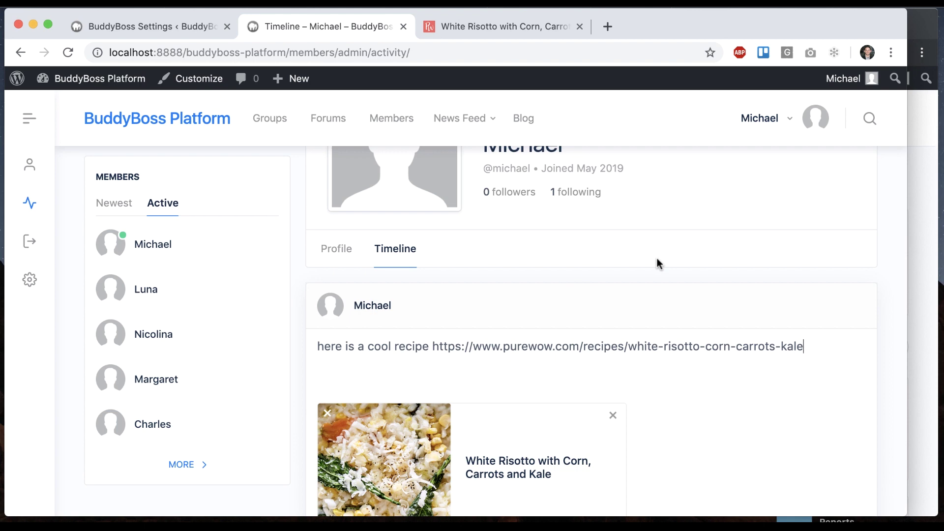
scroll(657, 260, "down", 3)
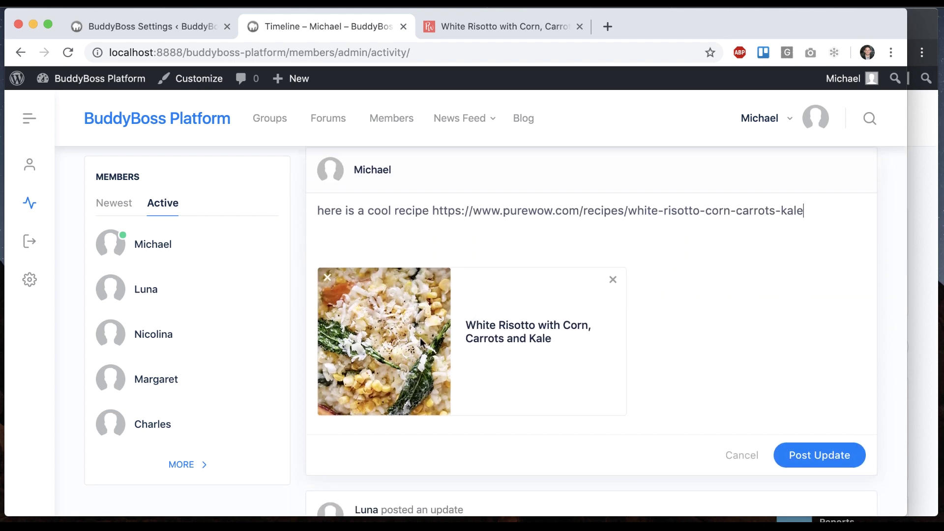
left_click(818, 458)
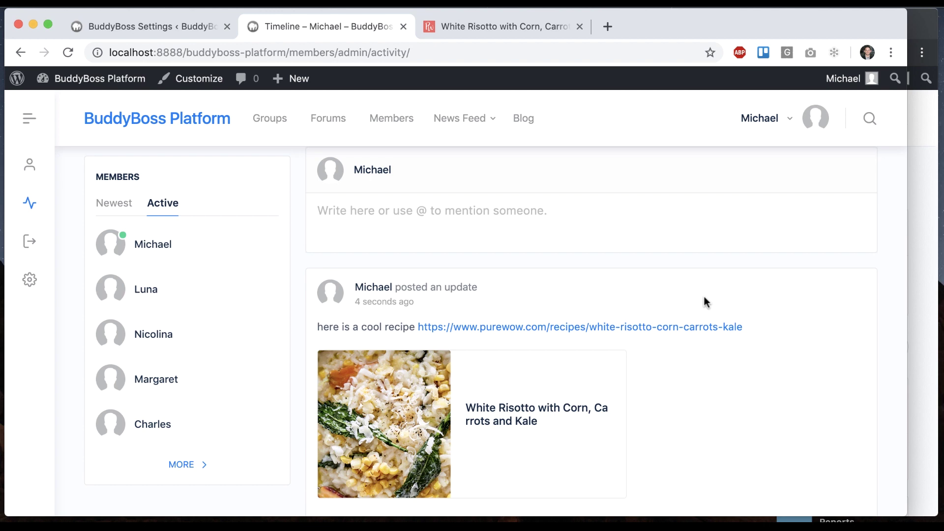
scroll(703, 294, "down", 4)
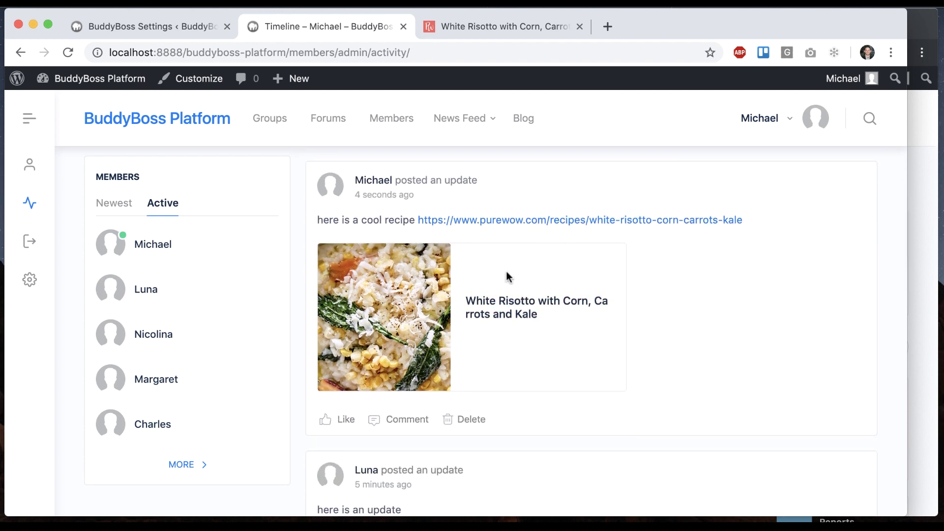